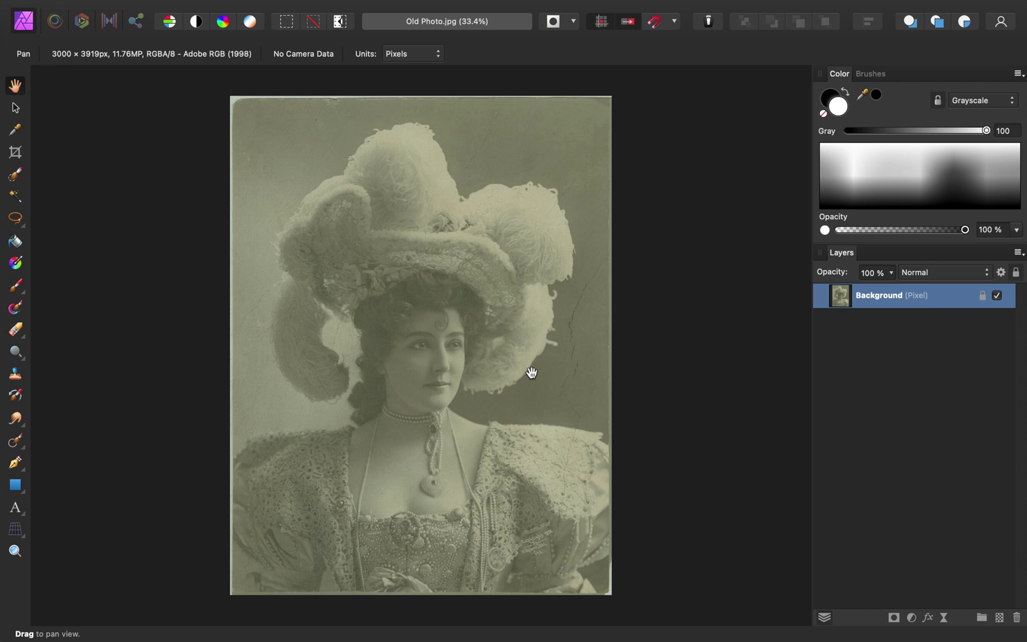
Crop all four edges of the old photo to remove the worn border, leaving 2868 × 3807 px.
click(16, 152)
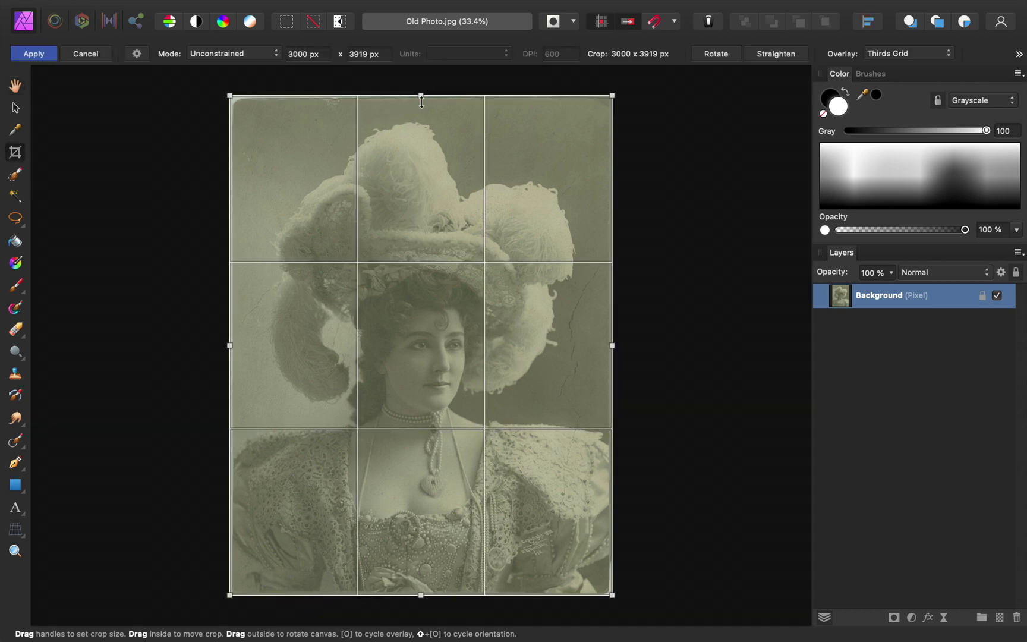
drag(420, 100, 420, 107)
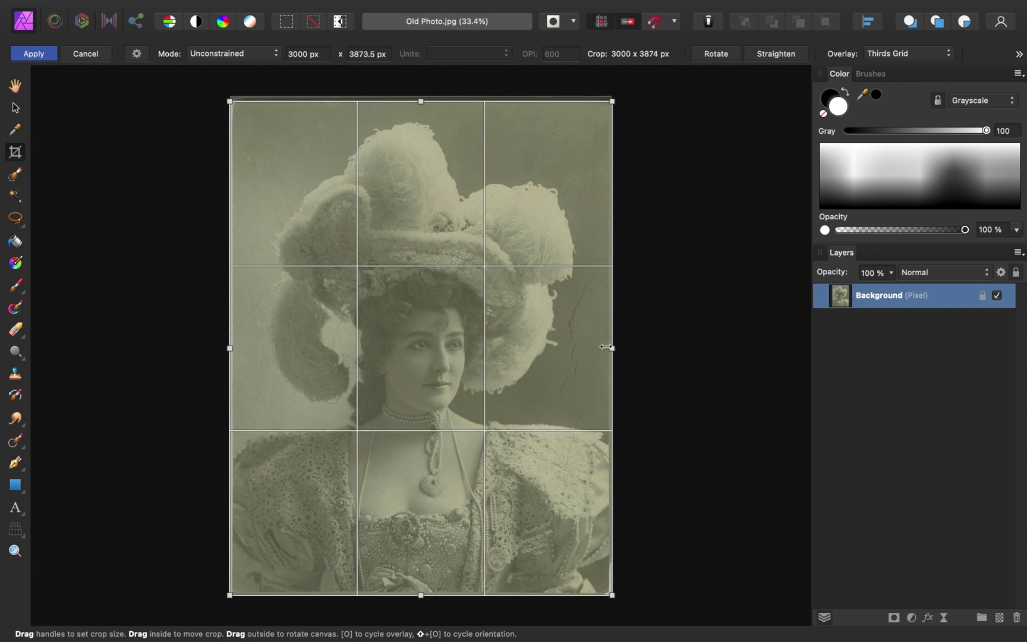
drag(605, 345, 605, 349)
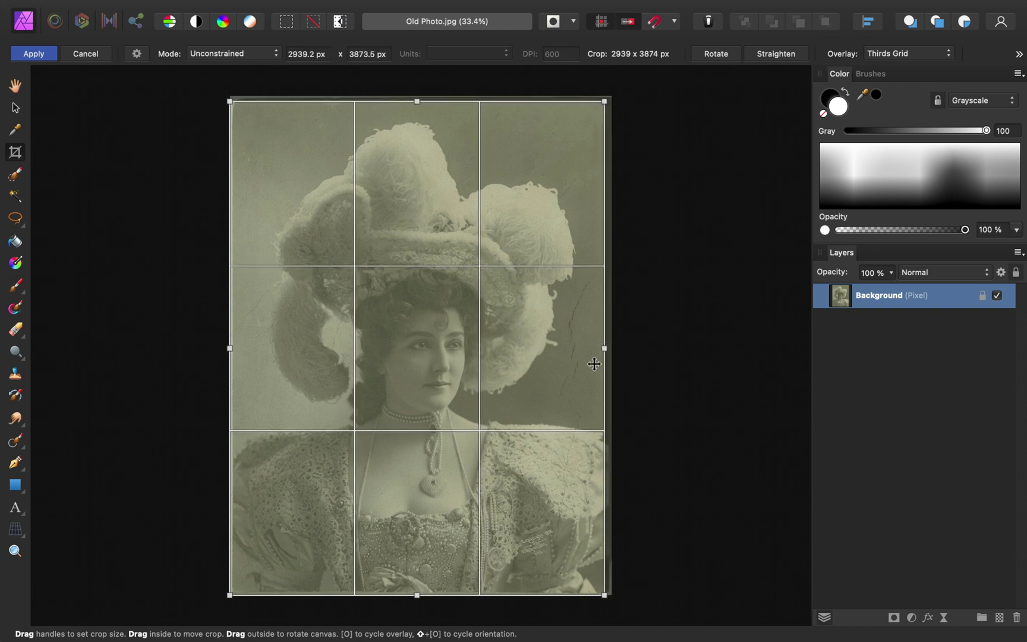
drag(416, 595, 417, 587)
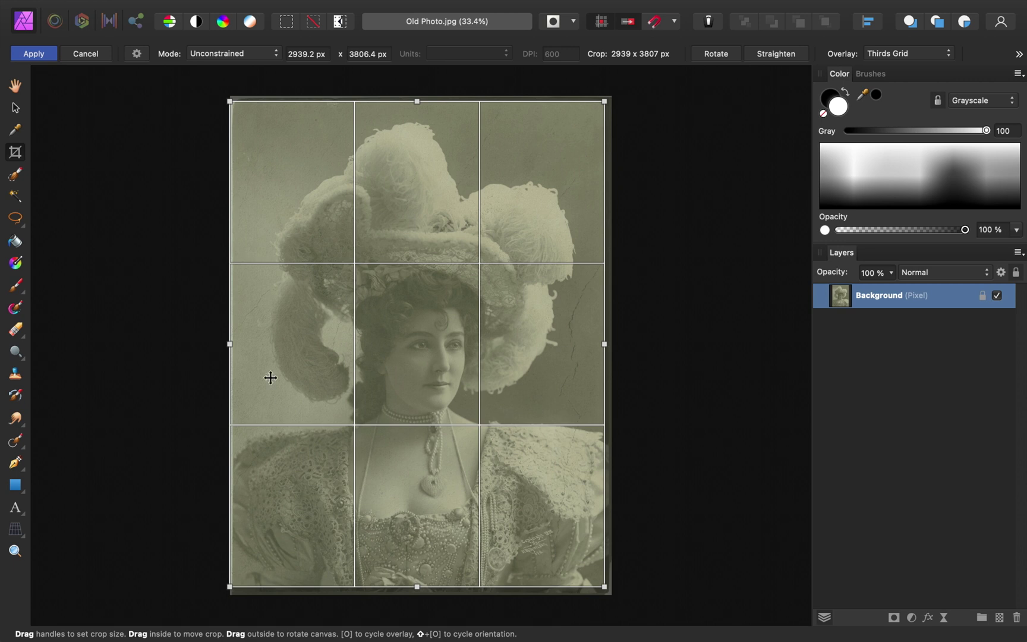
drag(229, 344, 238, 343)
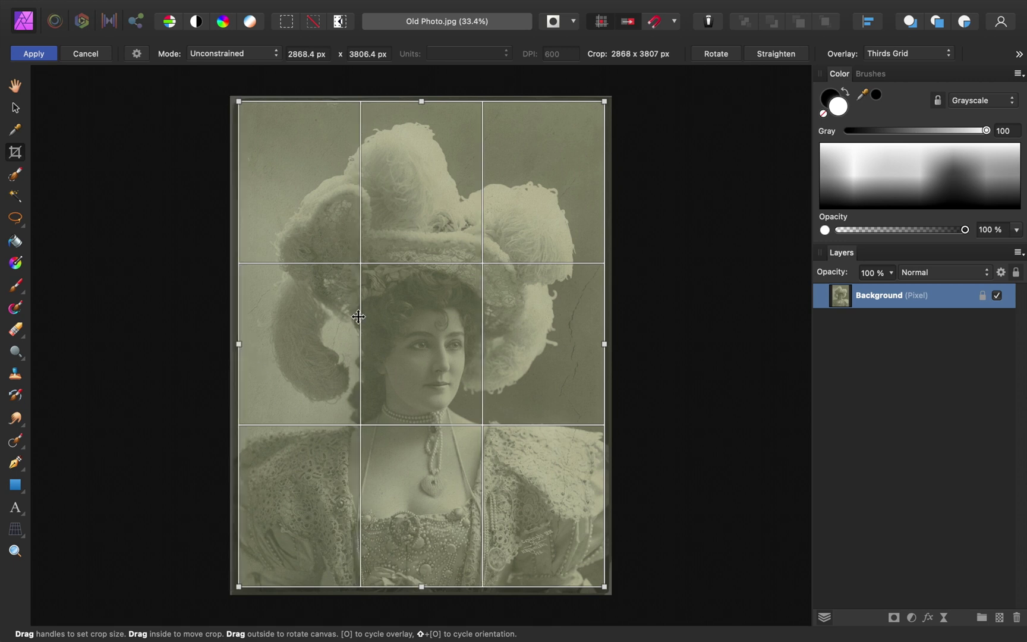
click(33, 54)
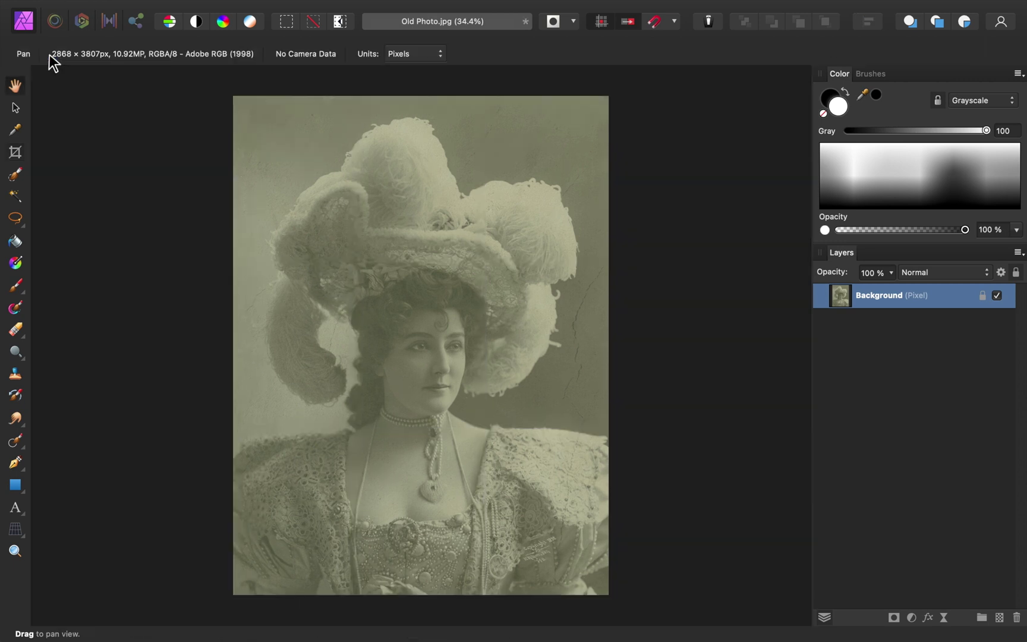
Add an empty pixel layer and set the Inpainting Brush to work on Current Layer & Below.
click(1000, 618)
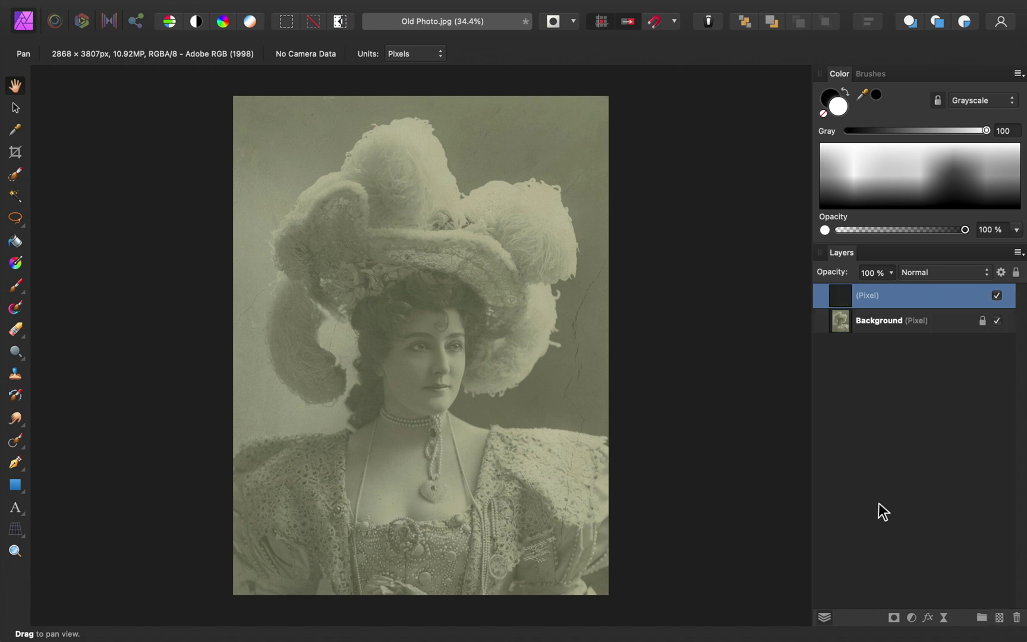
click(22, 449)
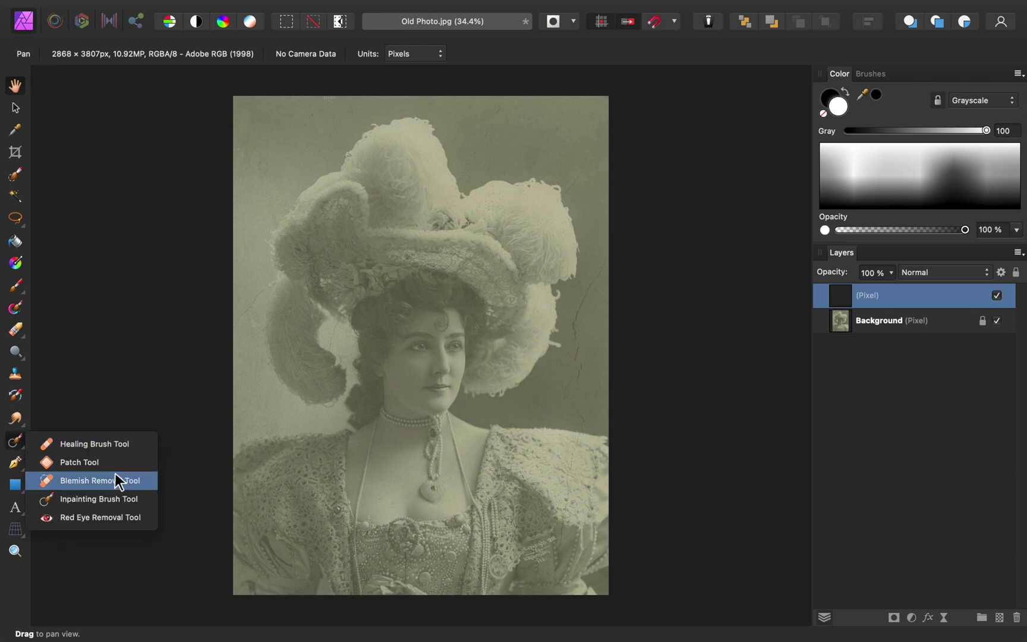
click(146, 499)
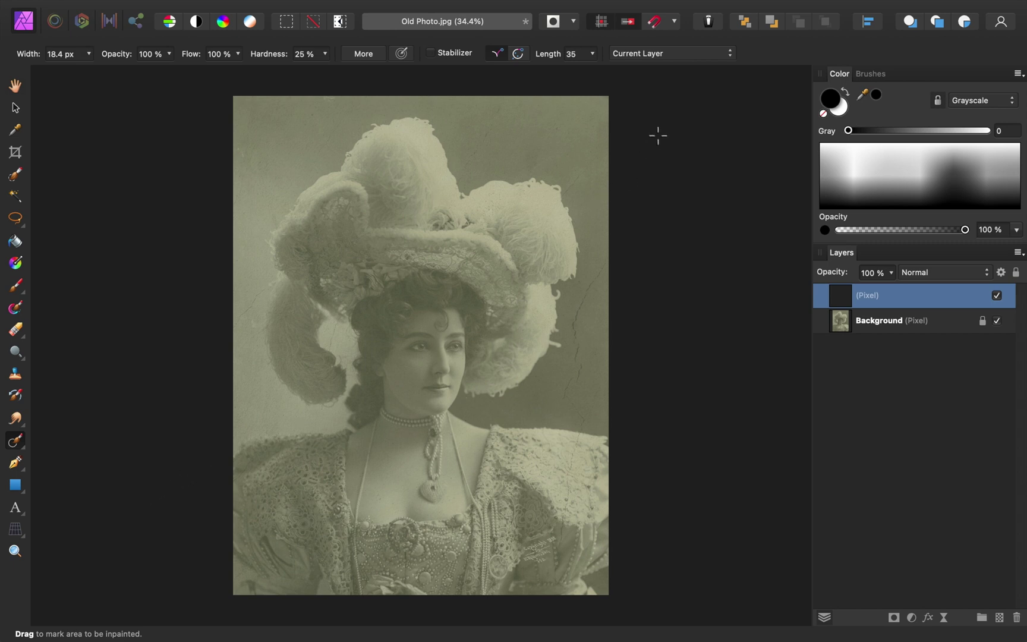
click(692, 59)
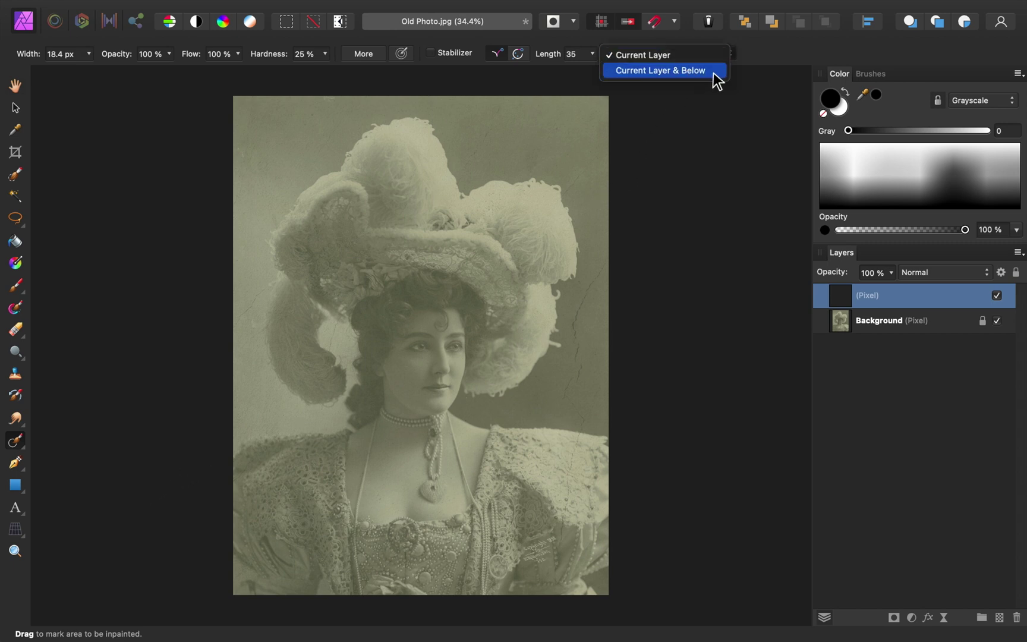
click(659, 70)
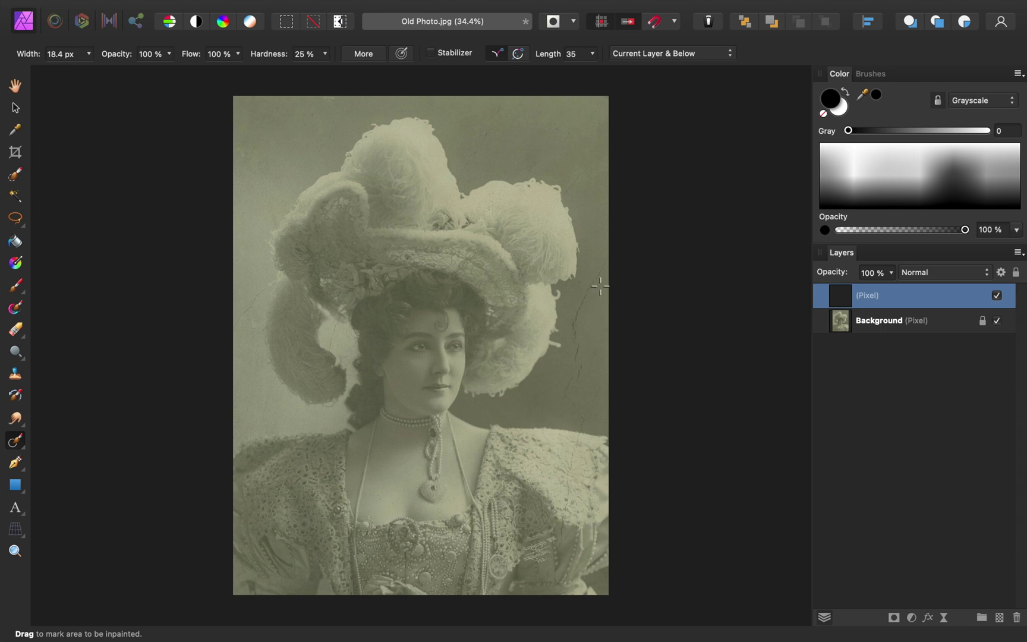
Inpaint the long dark crack running down the background to the right of the hat's plumes.
scroll(600, 286, up, 5)
drag(619, 211, 582, 265)
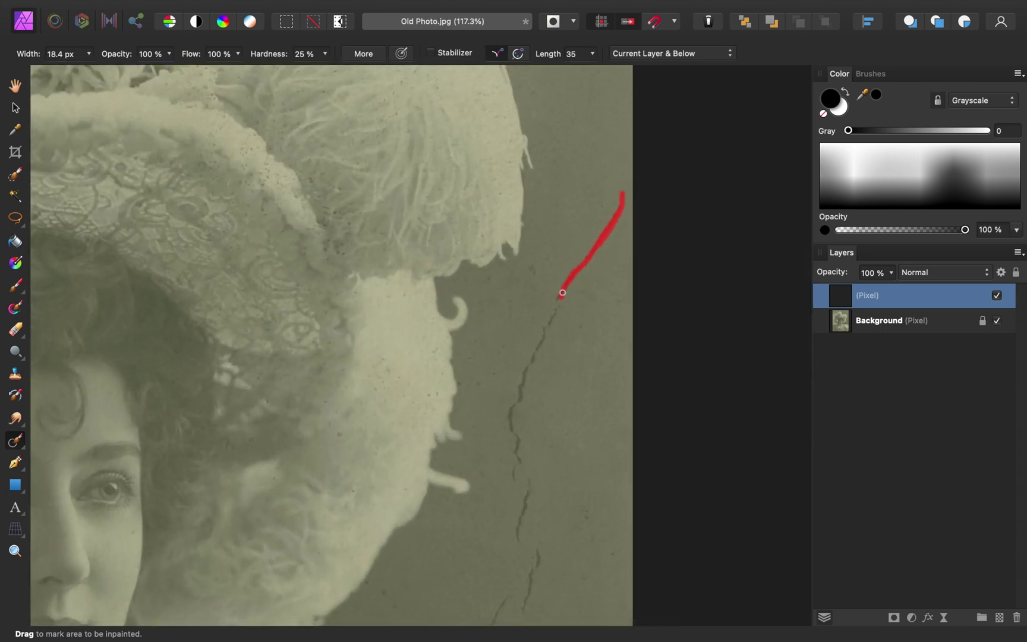
mouse_move(555, 315)
mouse_down()
mouse_move(509, 412)
mouse_move(512, 486)
mouse_up()
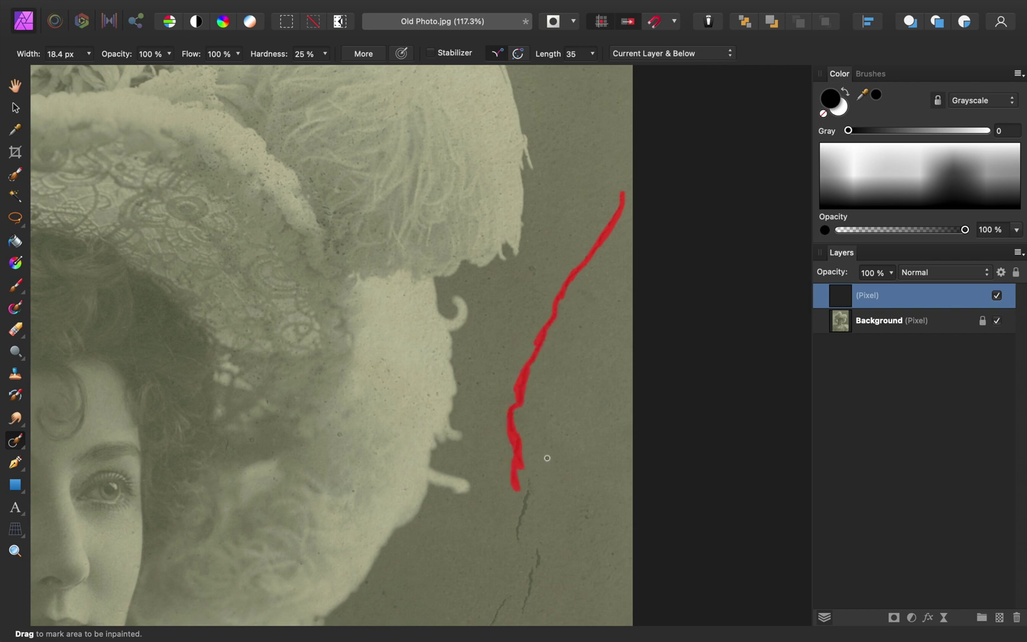
scroll(543, 458, down, 5)
scroll(543, 458, left, 1)
mouse_move(596, 206)
mouse_down()
mouse_move(578, 345)
mouse_move(618, 478)
mouse_move(585, 558)
mouse_move(578, 623)
mouse_up()
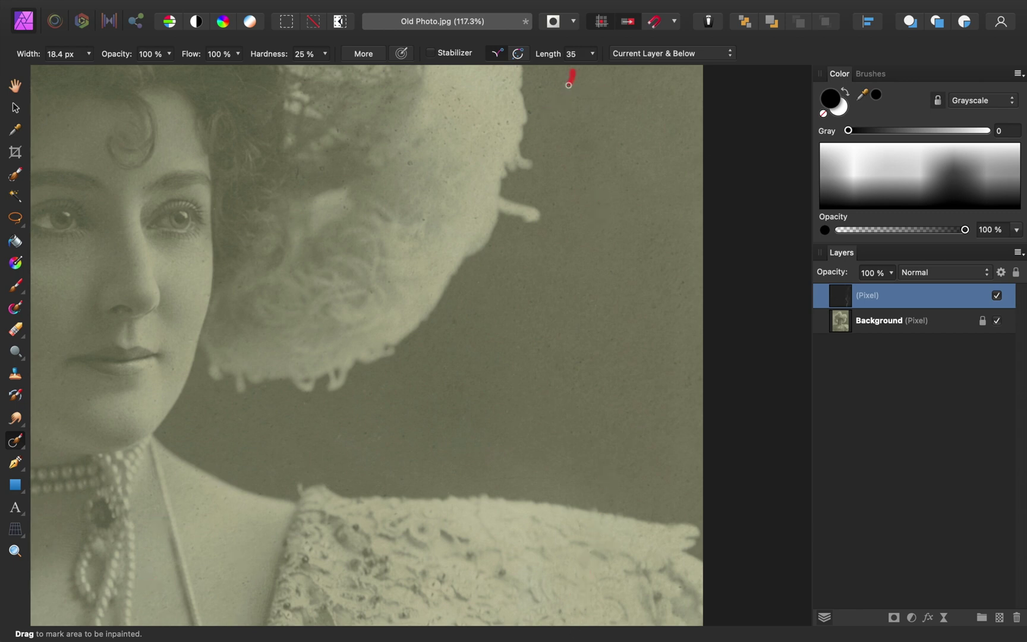
Inpaint the specks on the lower right plume and the damage on the right lace shoulder and sleeve.
mouse_move(407, 153)
mouse_down()
mouse_move(404, 171)
mouse_move(441, 115)
mouse_move(471, 115)
mouse_up()
drag(503, 75, 503, 89)
drag(297, 167, 298, 182)
scroll(356, 345, down, 10)
drag(555, 215, 512, 494)
drag(603, 589, 605, 598)
drag(642, 568, 643, 575)
Inpaint the dark spots and scratches on the woman's chest around the necklace and cords.
mouse_move(163, 323)
mouse_down()
mouse_move(137, 326)
mouse_move(114, 357)
mouse_up()
drag(74, 399, 140, 348)
drag(41, 325, 35, 315)
drag(34, 264, 35, 258)
scroll(390, 372, left, 10)
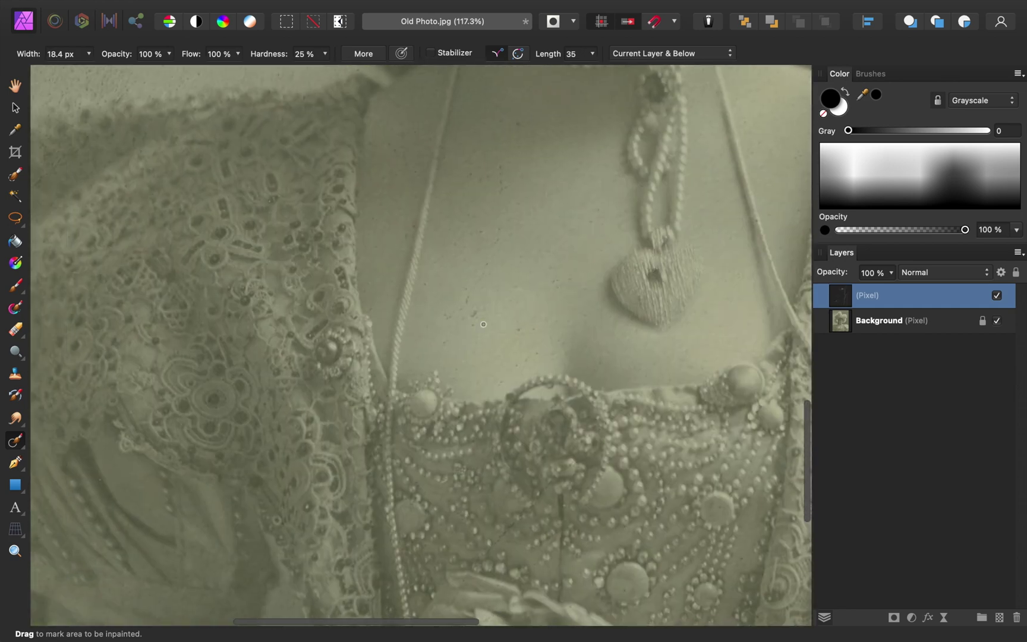
drag(473, 303, 504, 179)
drag(434, 347, 452, 333)
drag(486, 263, 497, 266)
drag(557, 349, 568, 328)
drag(525, 125, 515, 112)
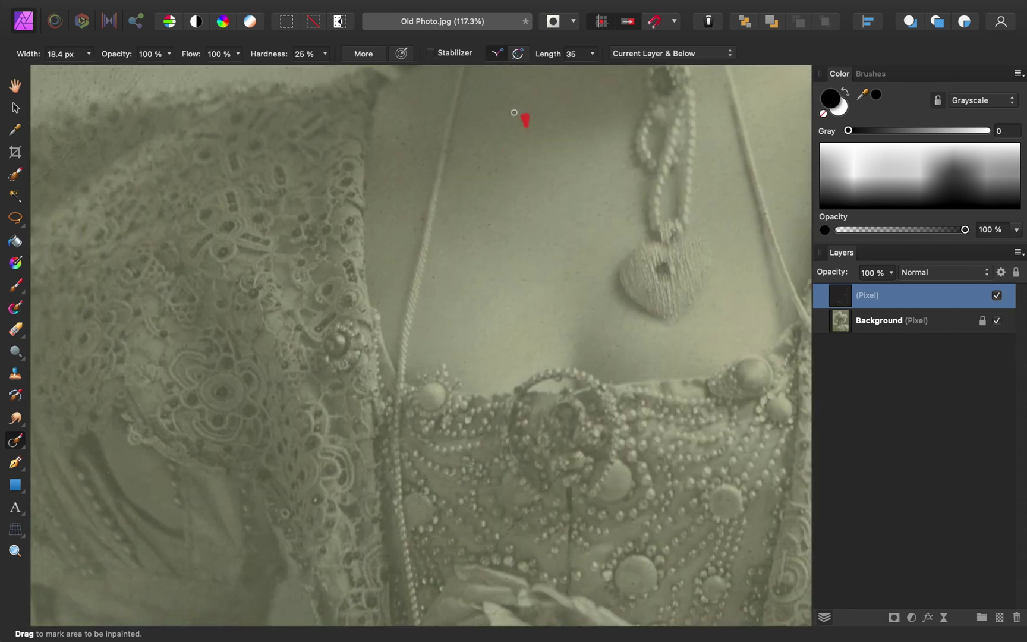
drag(407, 148, 398, 113)
drag(390, 123, 394, 111)
drag(409, 214, 419, 237)
Inpaint the marks on the left lace sleeve and around the left shoulder.
scroll(347, 329, left, 5)
scroll(347, 329, down, 3)
mouse_move(155, 462)
mouse_down()
mouse_move(168, 488)
mouse_move(176, 453)
mouse_up()
scroll(177, 420, up, 5)
scroll(177, 420, left, 3)
drag(329, 206, 231, 310)
drag(366, 164, 348, 181)
drag(267, 237, 305, 250)
scroll(339, 248, up, 6)
scroll(339, 248, right, 2)
drag(500, 250, 497, 258)
Inpaint the scratches in the light background around the drooping left plume, including the gap beside the hair.
scroll(550, 230, up, 5)
scroll(549, 230, right, 3)
drag(664, 245, 658, 251)
mouse_move(427, 98)
mouse_down()
mouse_move(373, 273)
mouse_move(306, 278)
mouse_up()
drag(140, 188, 140, 199)
drag(86, 254, 86, 276)
drag(477, 188, 477, 196)
drag(447, 236, 448, 268)
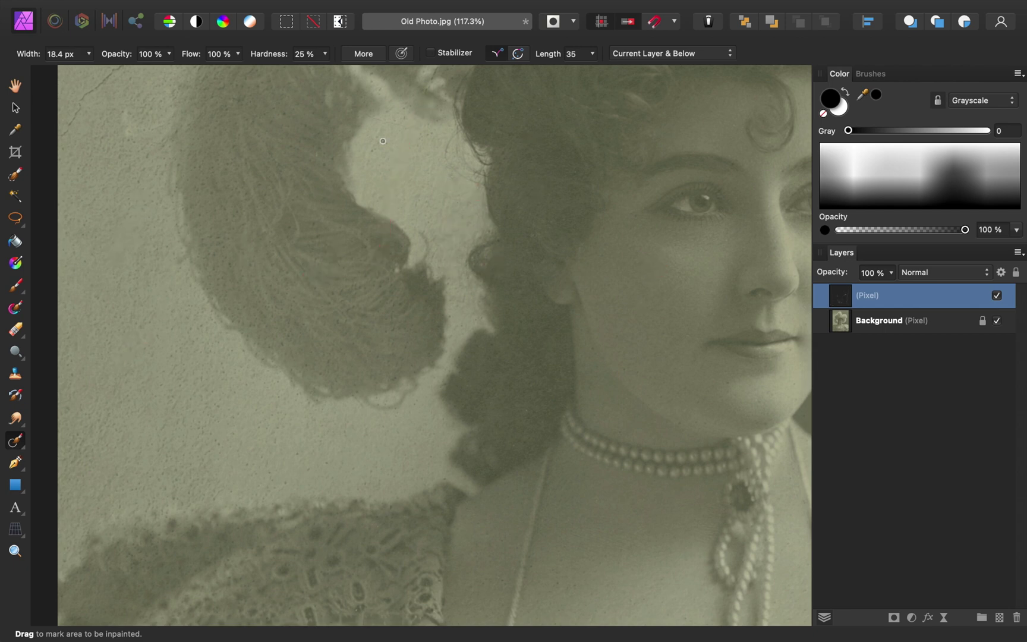
drag(385, 124, 362, 197)
mouse_move(326, 154)
mouse_down()
mouse_move(325, 165)
mouse_move(296, 161)
mouse_up()
mouse_move(124, 108)
mouse_down()
mouse_move(140, 146)
mouse_move(164, 119)
mouse_up()
drag(175, 127, 172, 143)
drag(62, 143, 119, 69)
Inpaint the crack and spots in the background along the left side of the hat.
scroll(328, 286, up, 5)
scroll(328, 286, left, 1)
drag(191, 271, 155, 310)
drag(118, 350, 101, 367)
drag(173, 387, 164, 398)
drag(211, 265, 246, 207)
drag(371, 78, 371, 70)
drag(208, 253, 205, 277)
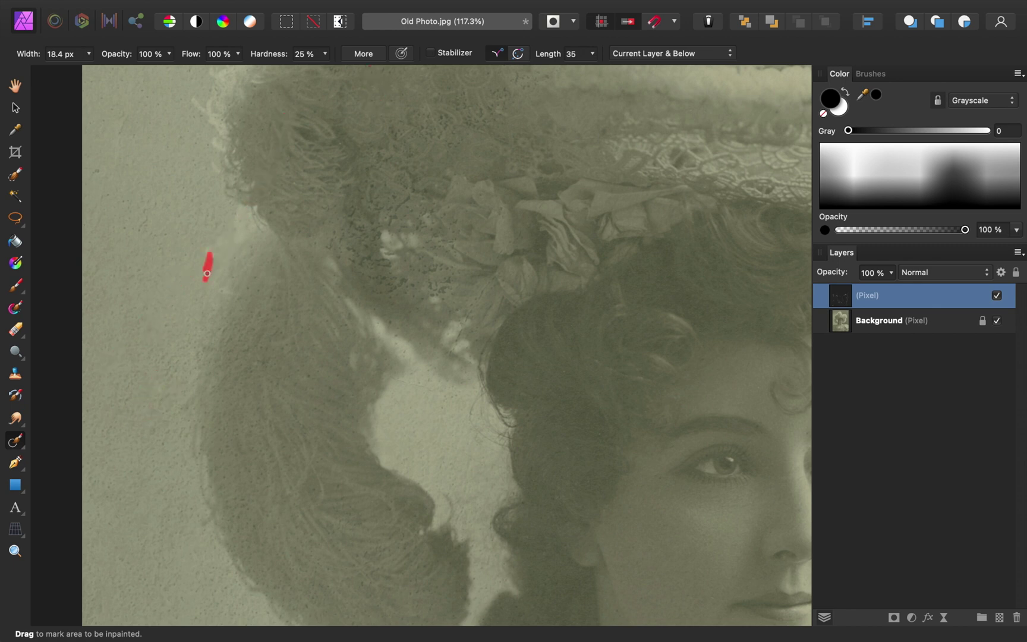
drag(101, 170, 96, 179)
drag(165, 235, 159, 242)
drag(127, 201, 145, 201)
Inpaint the specks on the hat's left underside and its fabric decorations.
drag(412, 194, 392, 218)
drag(405, 295, 437, 272)
drag(433, 278, 433, 292)
drag(481, 327, 477, 344)
drag(395, 336, 395, 340)
mouse_move(364, 281)
mouse_down()
mouse_move(389, 275)
mouse_move(373, 270)
mouse_up()
mouse_move(329, 227)
mouse_down()
mouse_move(330, 246)
mouse_move(372, 252)
mouse_up()
mouse_move(371, 220)
mouse_down()
mouse_move(369, 237)
mouse_move(347, 242)
mouse_up()
drag(353, 219, 360, 230)
Inpaint the cracks and blotches in the upper-left background beside the tall plume.
scroll(358, 229, up, 7)
mouse_move(173, 270)
mouse_down()
mouse_move(192, 210)
mouse_move(133, 388)
mouse_up()
mouse_move(235, 278)
mouse_down()
mouse_move(219, 310)
mouse_move(201, 309)
mouse_up()
drag(134, 231, 152, 283)
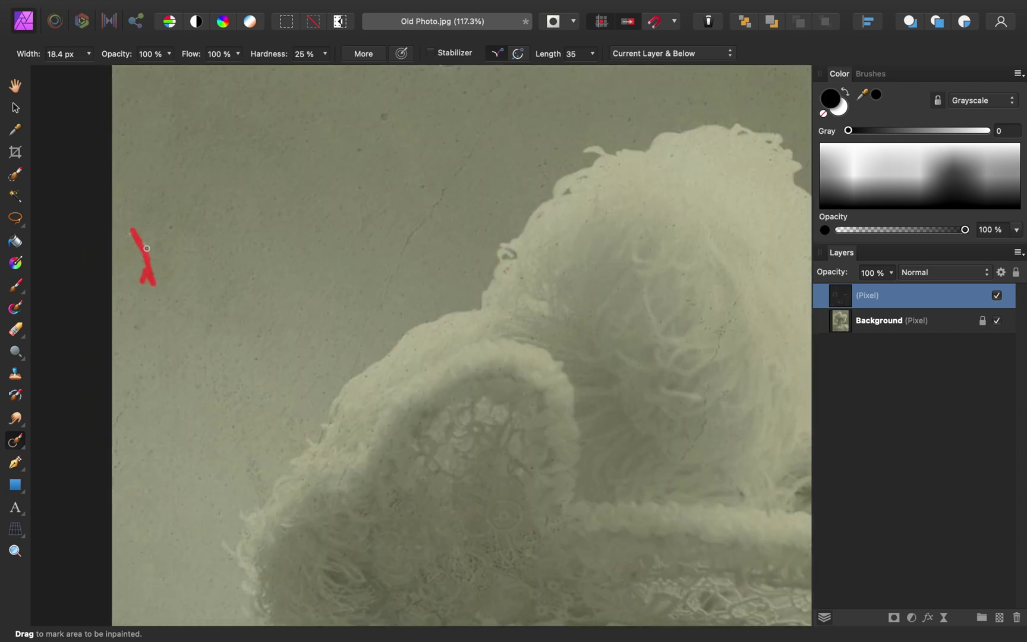
drag(173, 225, 166, 237)
drag(384, 311, 494, 121)
drag(444, 185, 434, 207)
drag(360, 146, 369, 151)
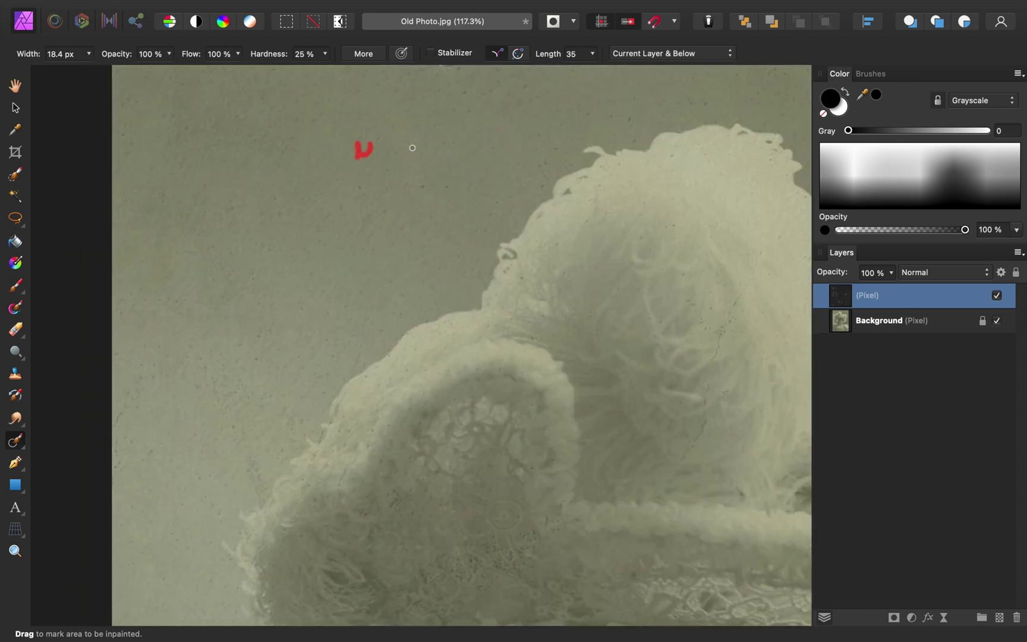
Inpaint the crack across the tall central plume and the remaining marks in the background near the photo's top edge.
click(545, 147)
drag(635, 120, 614, 109)
drag(749, 285, 677, 471)
drag(391, 518, 398, 489)
scroll(381, 475, up, 6)
drag(435, 202, 398, 214)
drag(370, 342, 336, 373)
drag(143, 303, 158, 271)
mouse_move(491, 245)
mouse_down()
mouse_move(509, 230)
mouse_move(425, 237)
mouse_up()
mouse_move(362, 230)
mouse_down()
mouse_move(429, 199)
mouse_move(436, 251)
mouse_up()
Inpaint the diagonal crack in the upper-right background between the plumes and the spots on the central plume.
scroll(436, 250, right, 8)
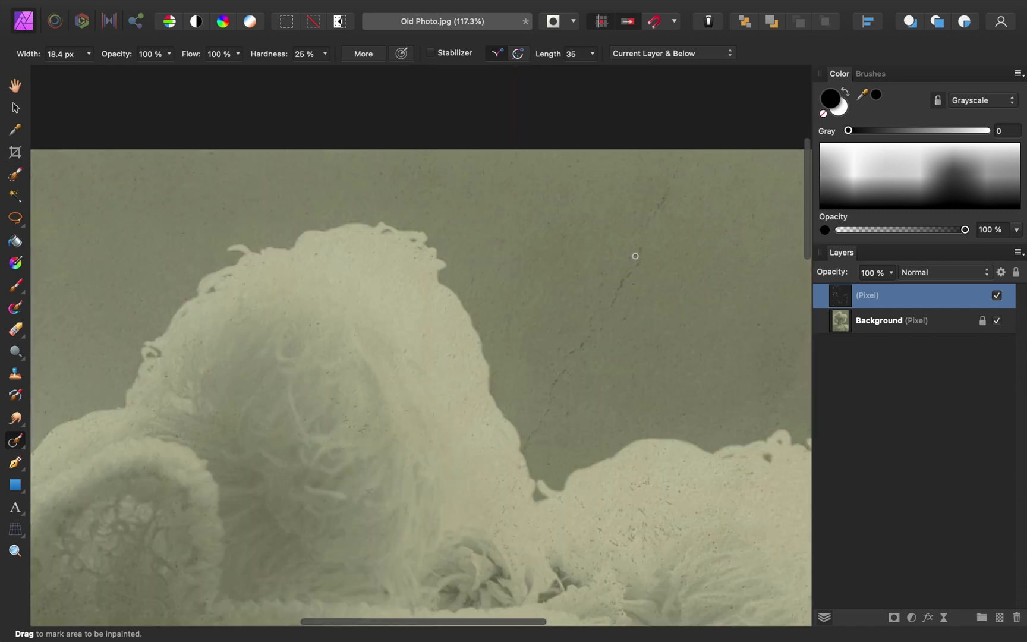
mouse_move(415, 324)
mouse_down()
mouse_move(350, 454)
mouse_move(460, 258)
mouse_up()
mouse_move(429, 307)
mouse_down()
mouse_move(391, 361)
mouse_move(430, 315)
mouse_up()
drag(679, 242, 650, 271)
drag(701, 497, 777, 398)
Inpaint the specks on the upper right plume and the marks in the background above it.
scroll(758, 339, down, 5)
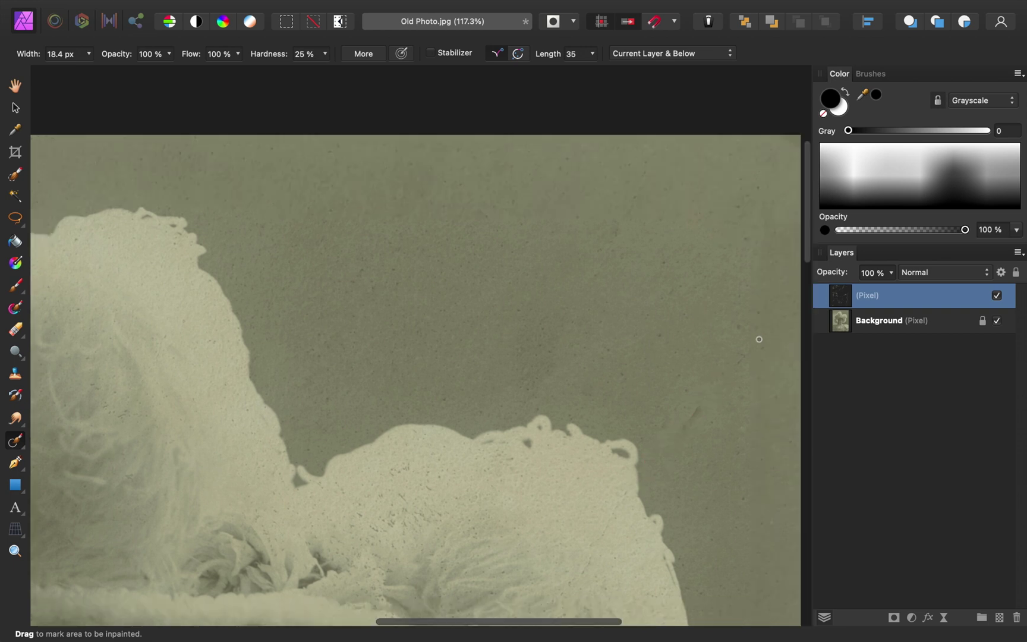
drag(572, 361, 566, 373)
drag(378, 369, 367, 375)
drag(295, 386, 345, 429)
drag(318, 434, 321, 444)
click(456, 554)
mouse_move(382, 564)
mouse_down()
mouse_move(384, 579)
mouse_move(452, 587)
mouse_up()
click(463, 586)
drag(529, 331, 531, 347)
drag(495, 183, 501, 224)
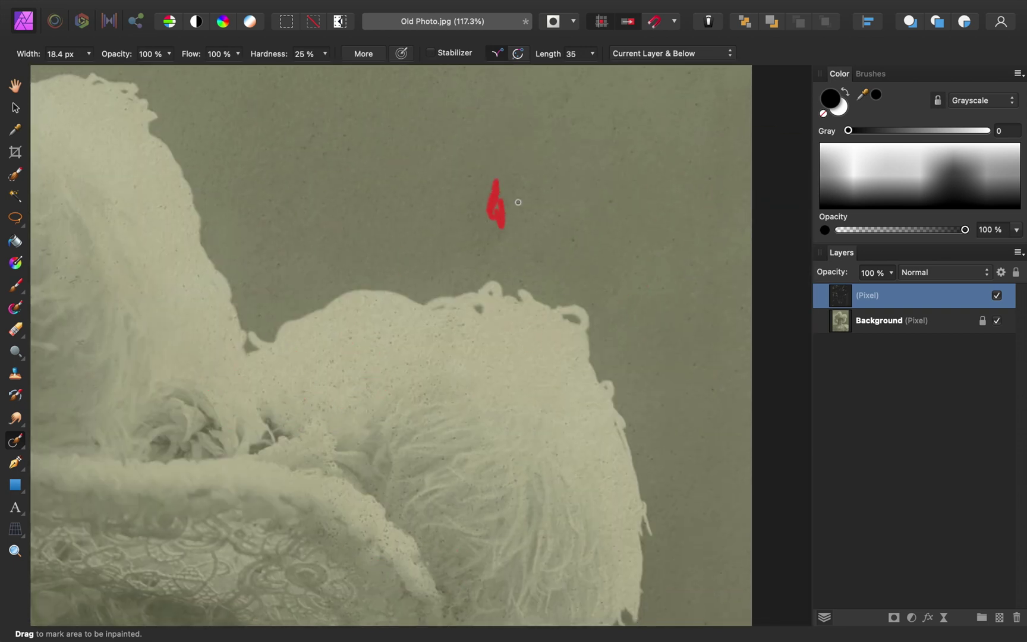
Inpaint the remaining specks on the central plume, the hat's brim and its left lace area.
scroll(518, 202, left, 6)
click(410, 221)
drag(435, 292, 449, 281)
drag(265, 431, 270, 416)
click(241, 440)
drag(182, 457, 192, 465)
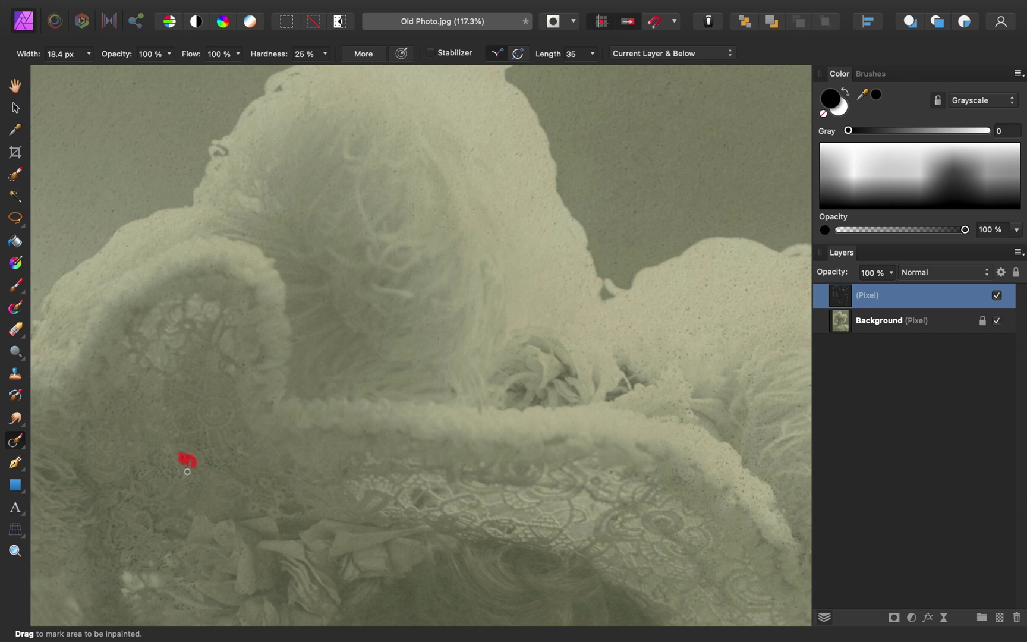
mouse_move(152, 561)
mouse_down()
mouse_move(170, 568)
mouse_move(188, 555)
mouse_up()
Fit the whole photo in view and toggle the retouching layer off and on to compare the repair.
key(super+0)
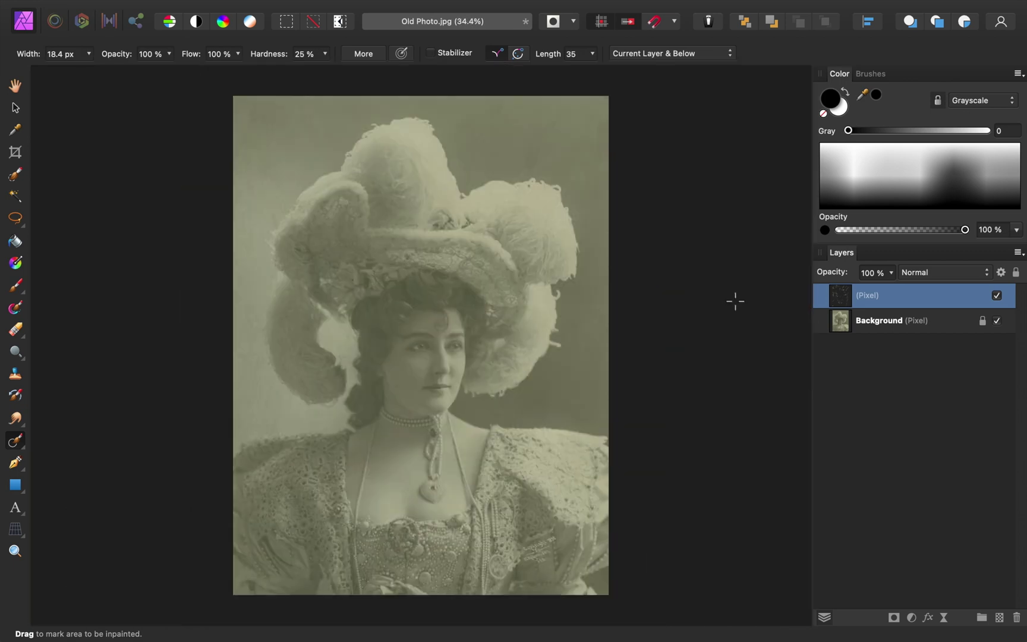
click(997, 297)
click(998, 298)
Add a Levels adjustment with black level 30%, white level 75% and gamma 0.89, and compare the photo with and without it.
click(912, 619)
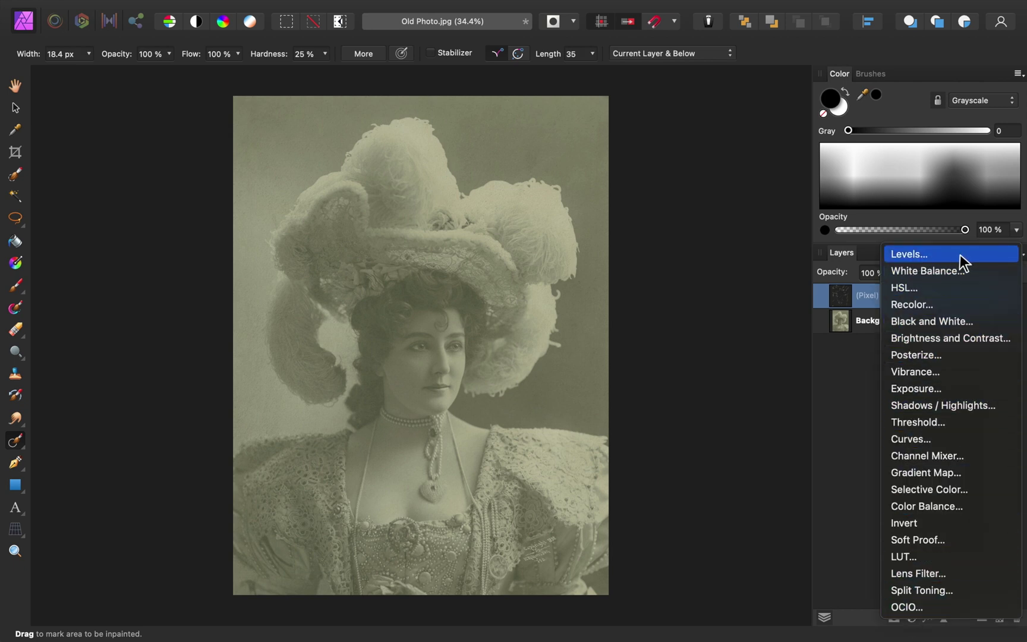
click(959, 254)
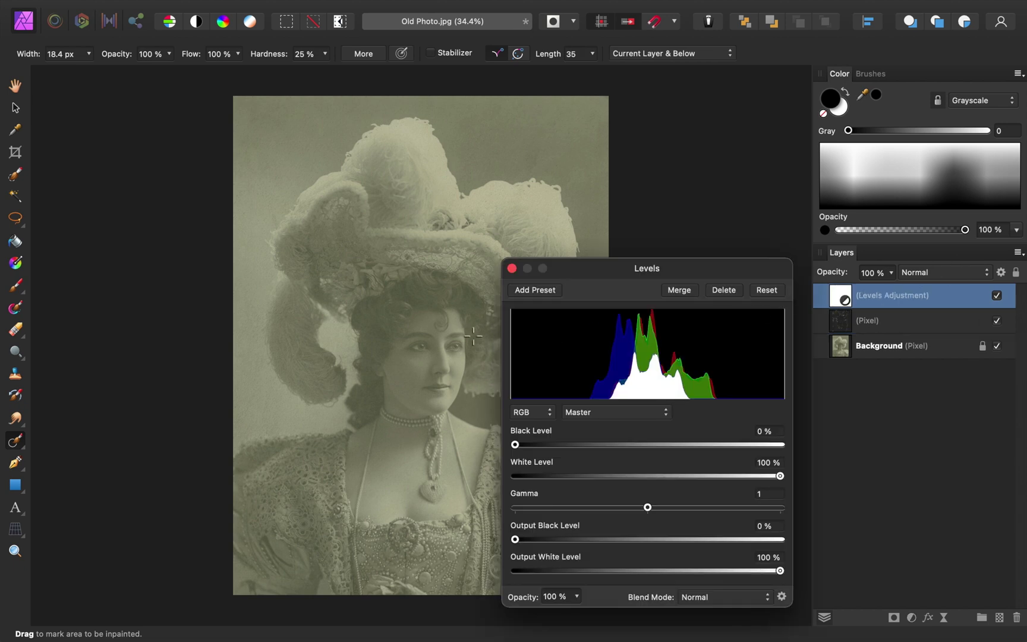
scroll(473, 336, right, 5)
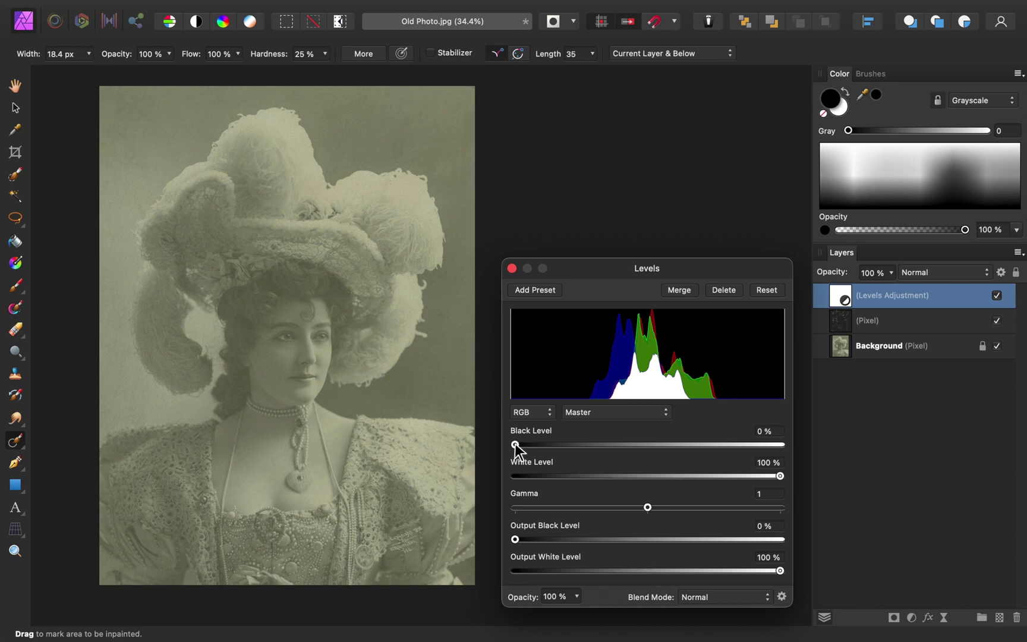
drag(527, 445, 596, 451)
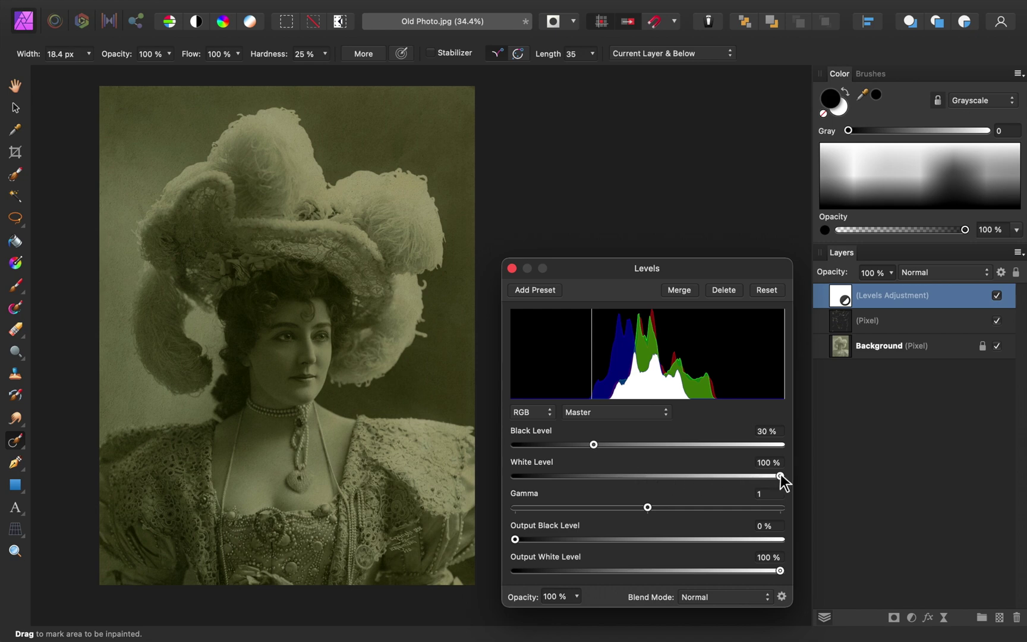
drag(780, 475, 713, 476)
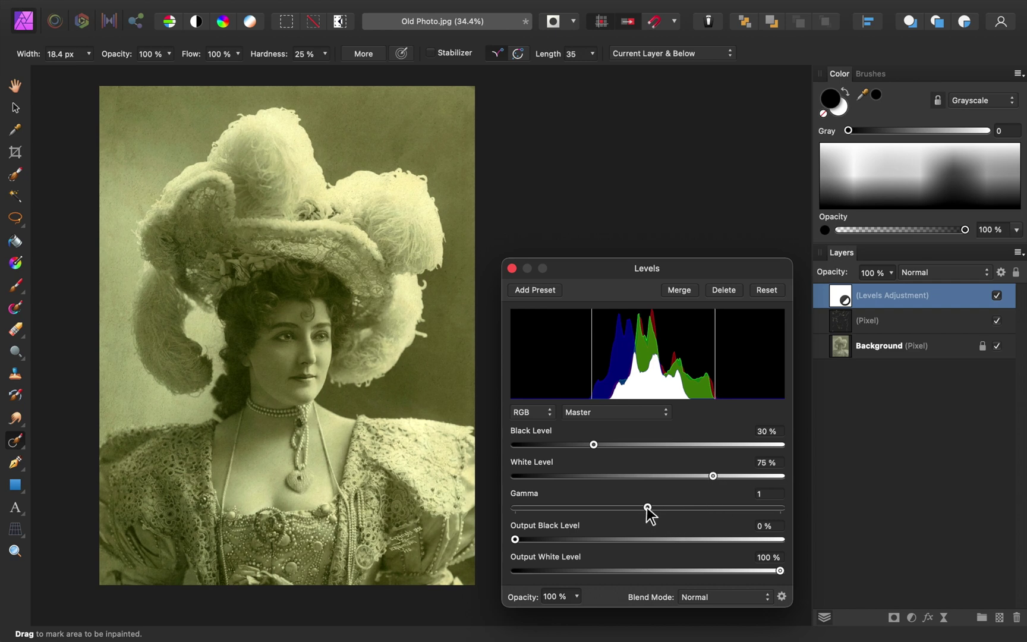
mouse_move(647, 507)
mouse_down()
mouse_move(593, 507)
mouse_move(701, 508)
mouse_move(634, 508)
mouse_up()
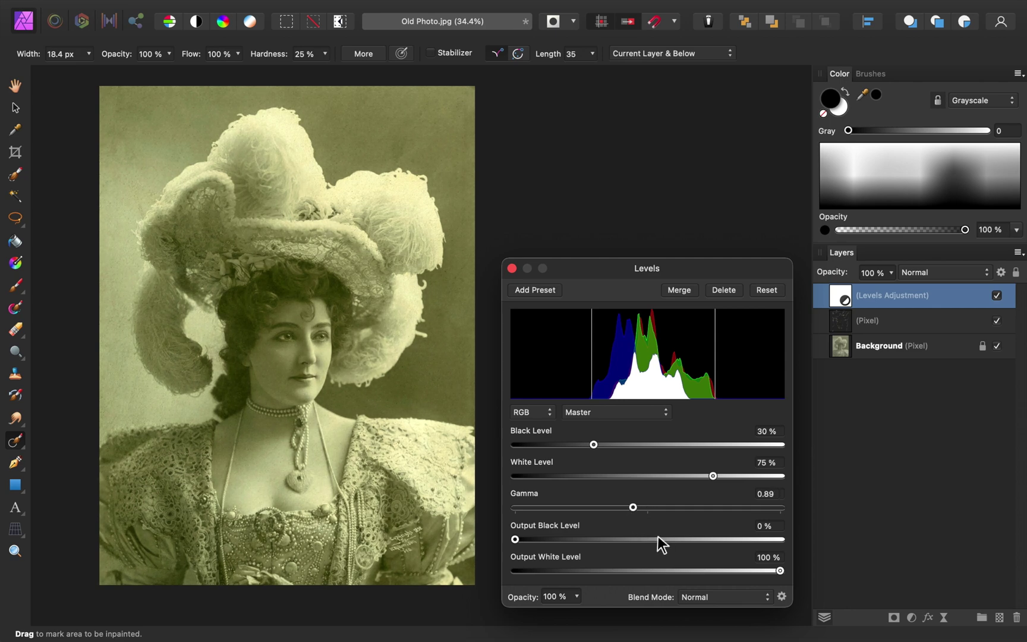
click(512, 268)
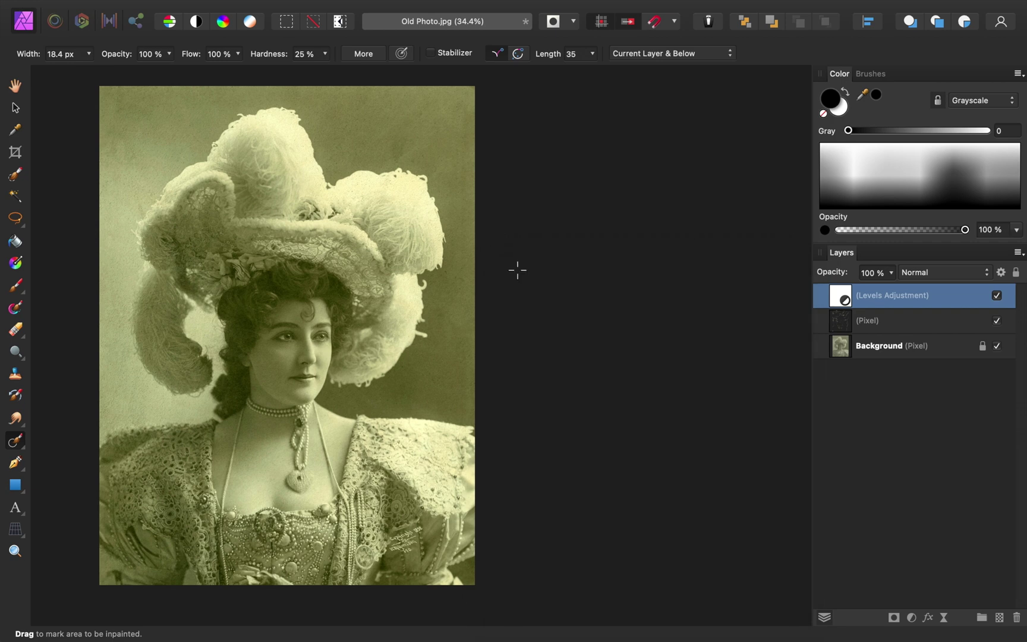
click(997, 295)
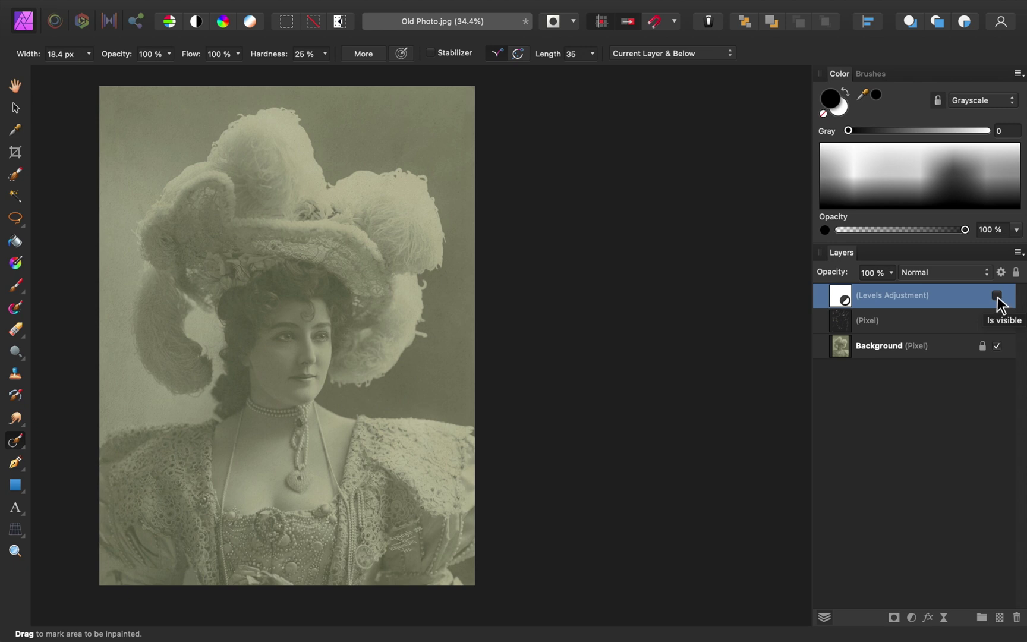
click(998, 299)
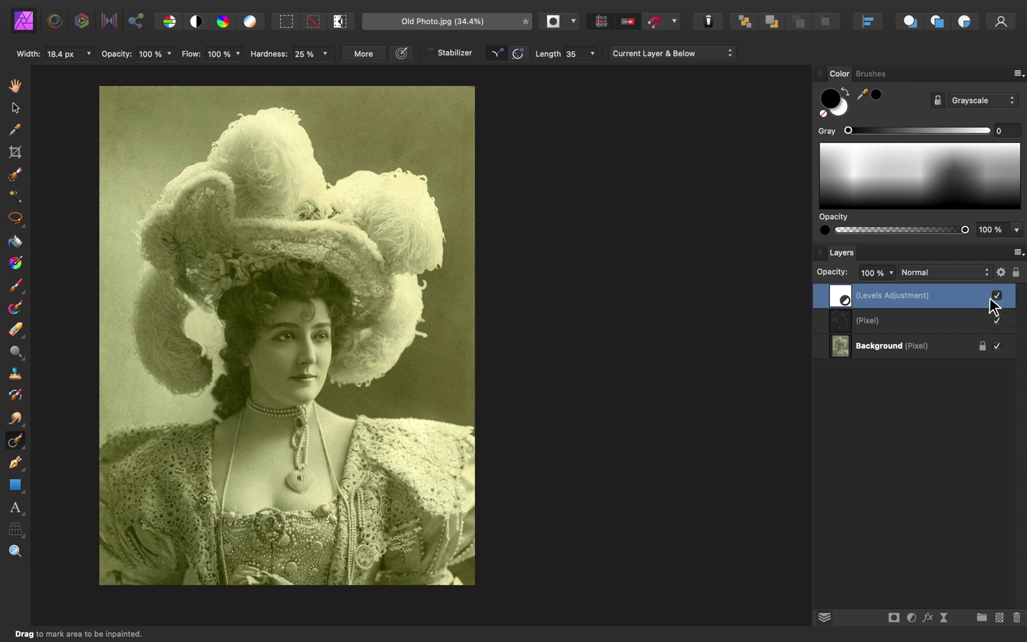
Add a Brightness and Contrast adjustment with brightness 17% and contrast 10%.
click(911, 618)
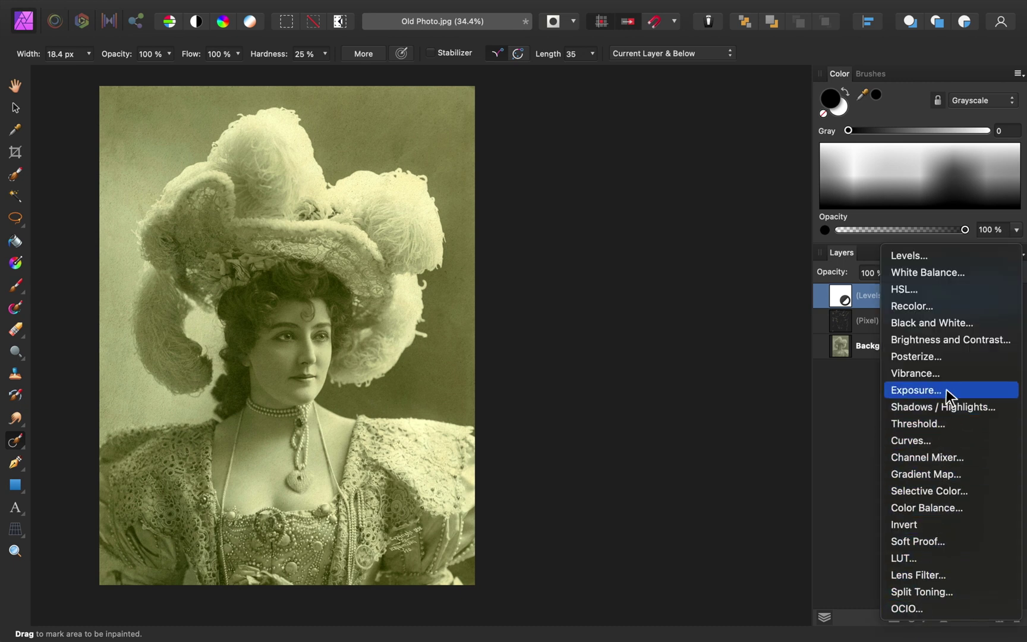
click(1006, 343)
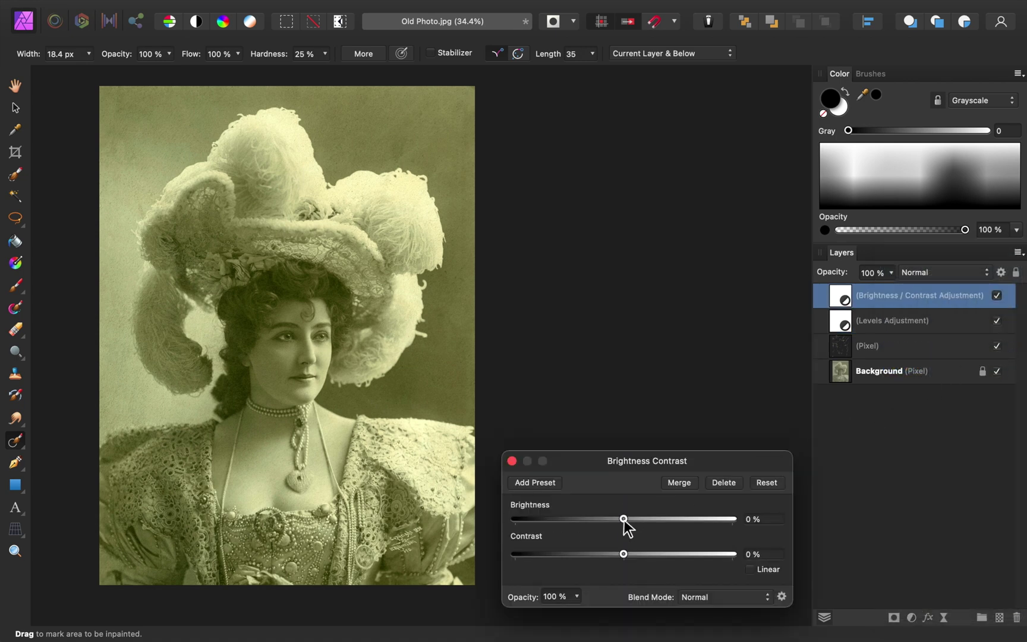
mouse_move(623, 519)
mouse_down()
mouse_move(648, 522)
mouse_move(630, 555)
mouse_move(642, 518)
mouse_up()
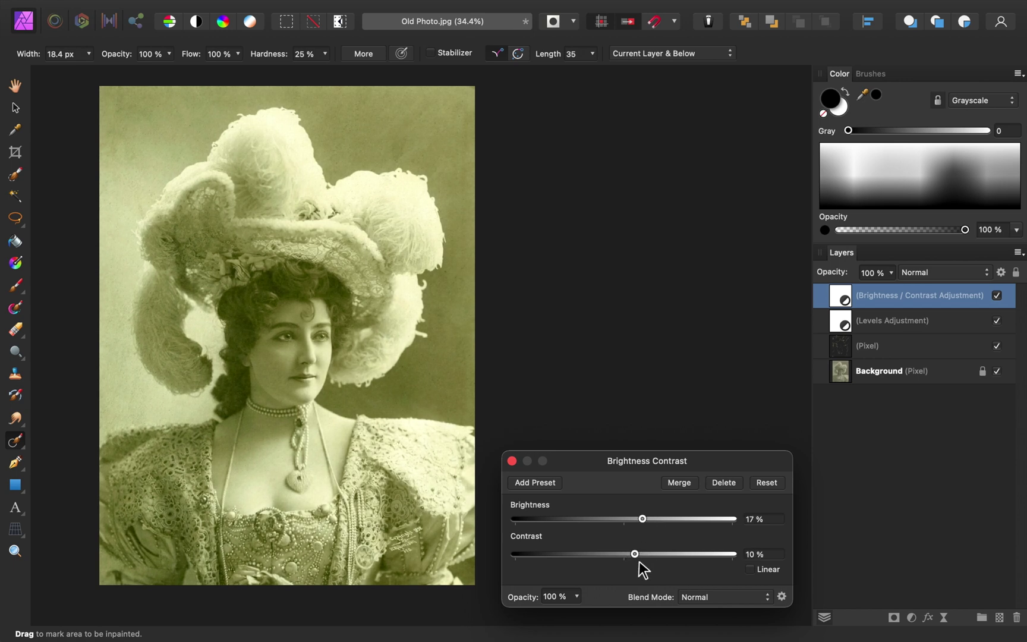
click(512, 460)
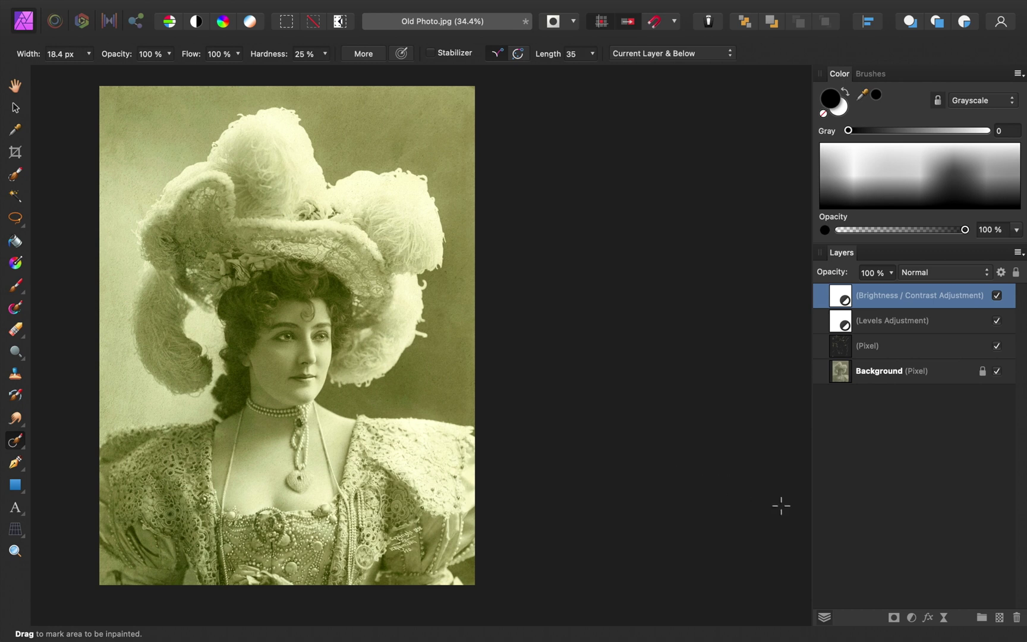
Add an HSL adjustment with a saturation shift of -100% to remove the photo's green tint.
click(912, 618)
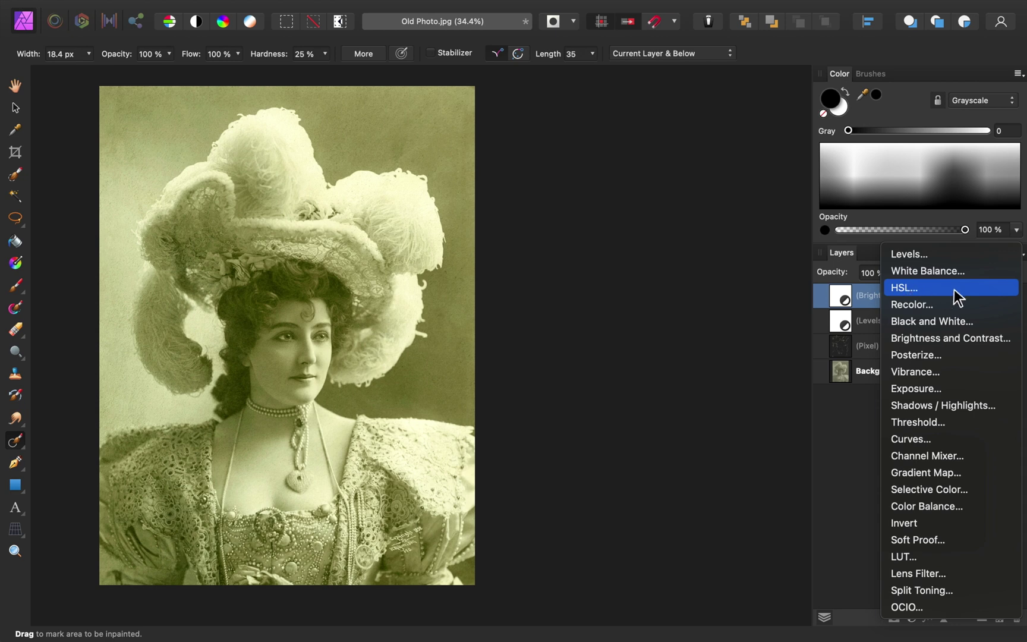
click(954, 289)
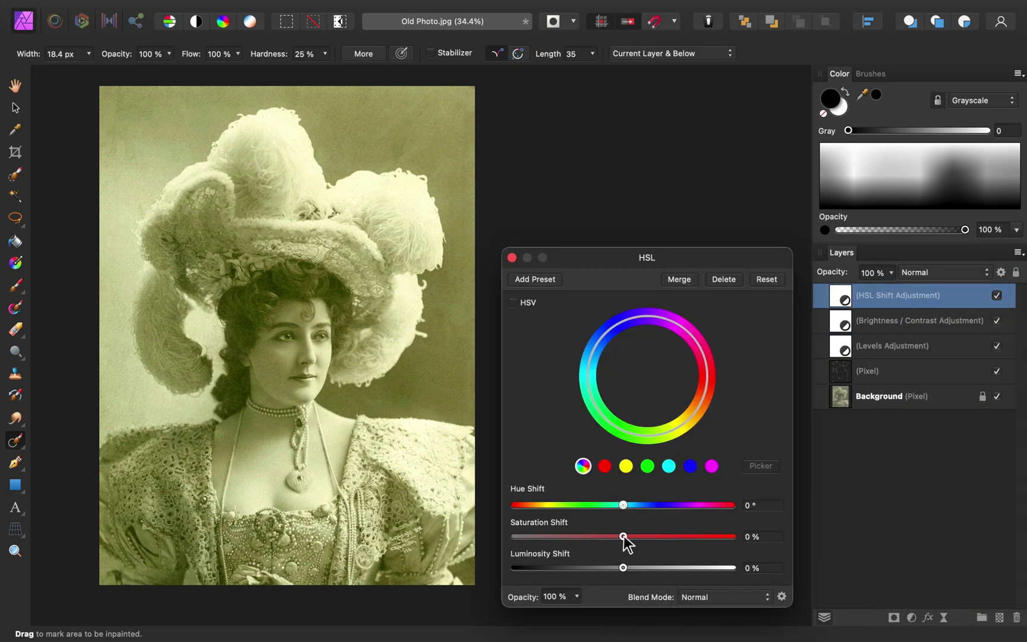
drag(623, 536, 476, 538)
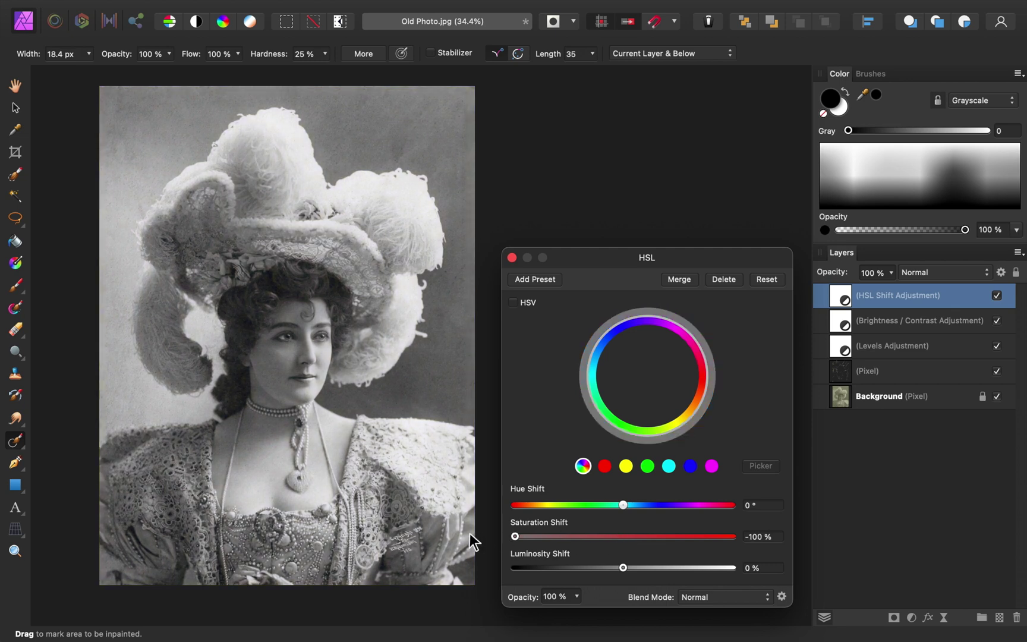
click(511, 258)
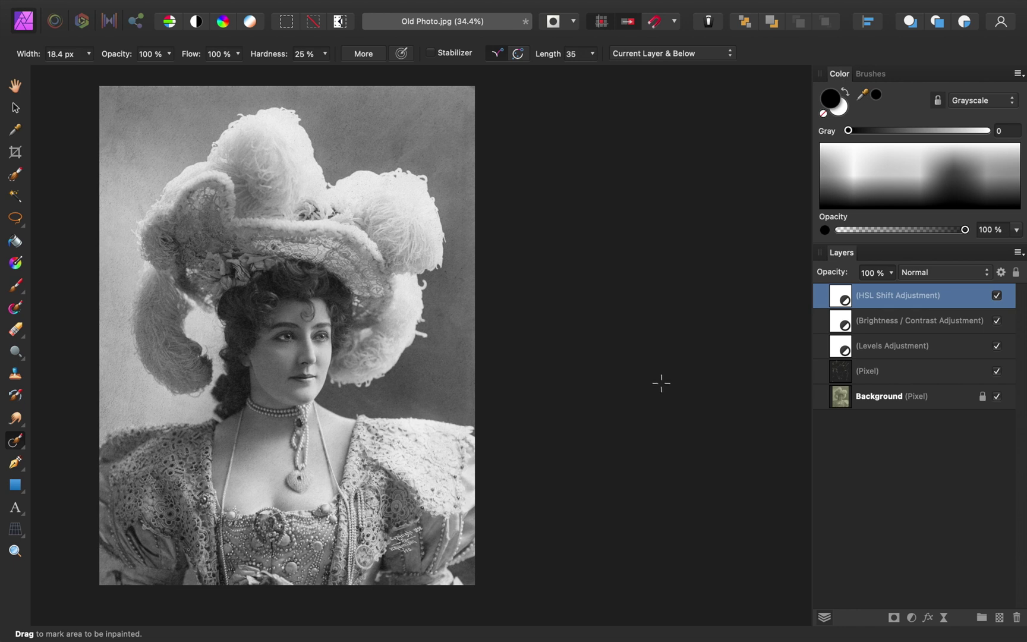
Add a Lens Filter adjustment with the orange filter color and reduce its optical density for a subtle warm tone.
click(911, 617)
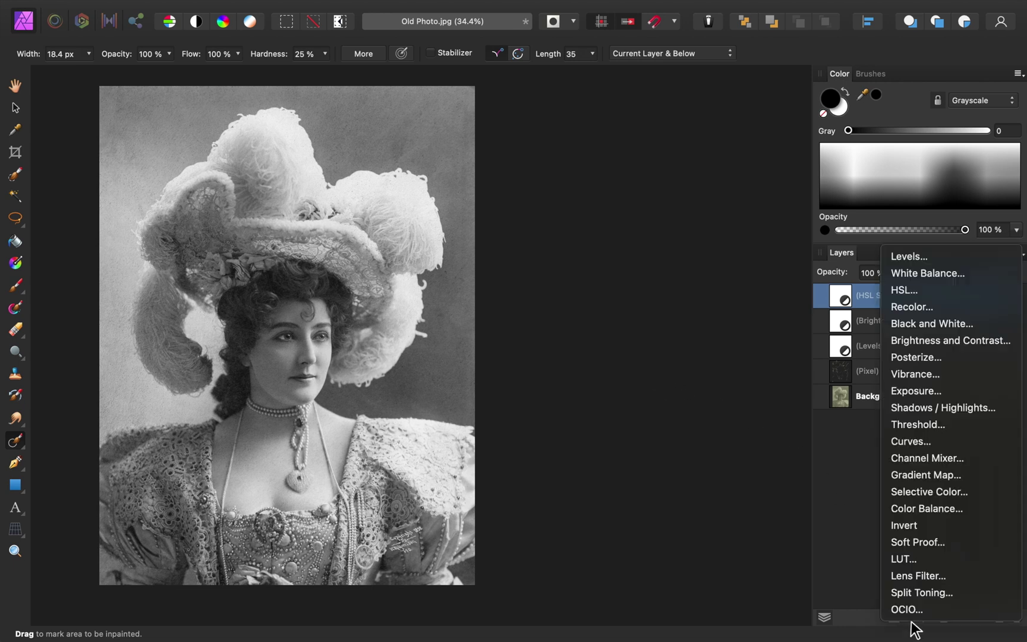
click(967, 575)
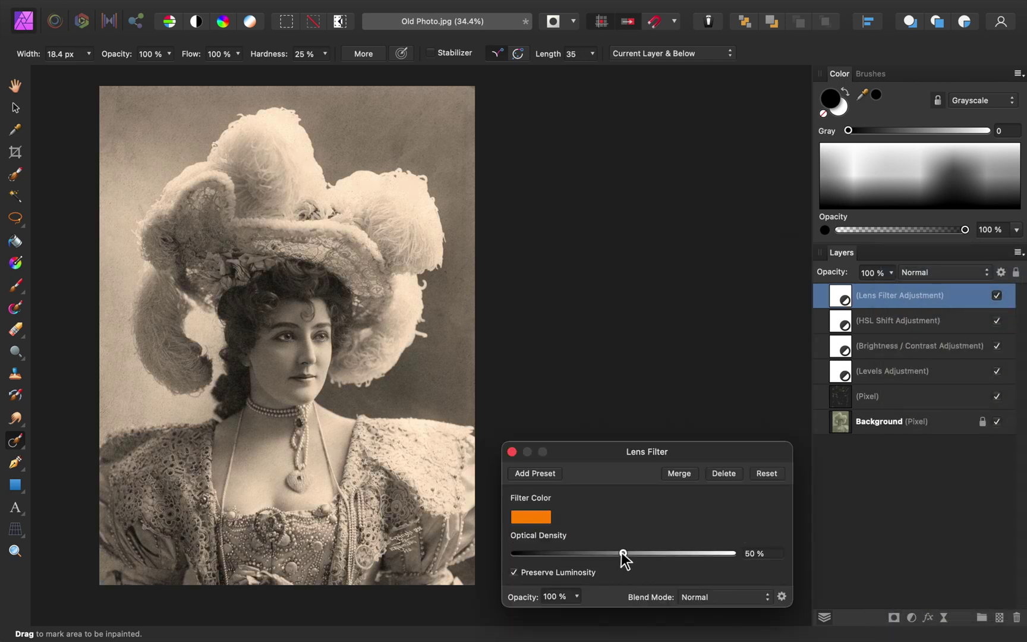
drag(624, 558, 577, 558)
click(510, 451)
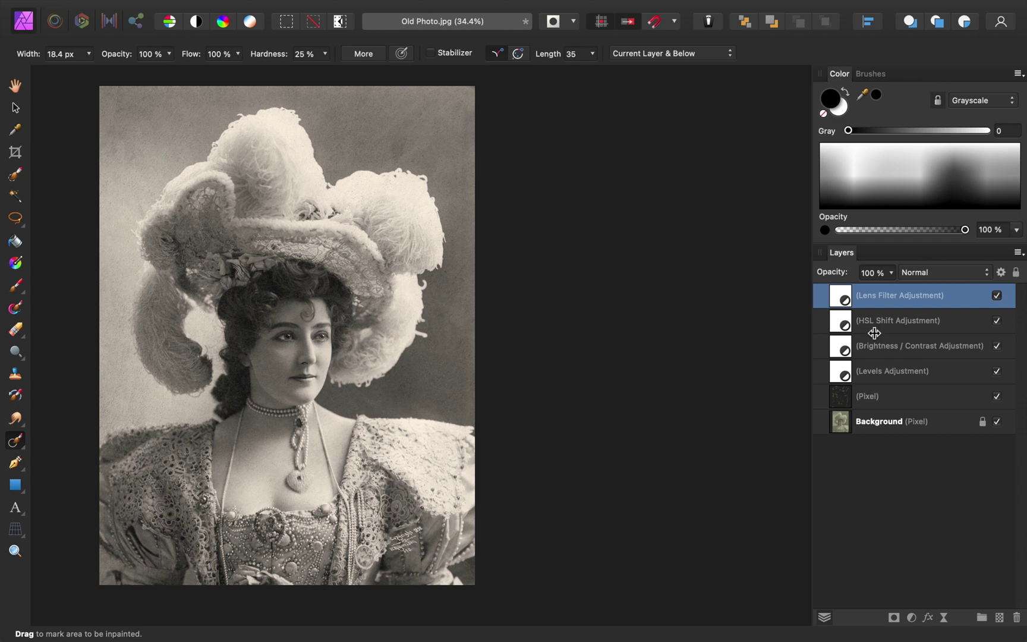
Toggle the Lens Filter and HSL adjustments off and on together to compare the color correction, and deselect them.
shift+click(937, 327)
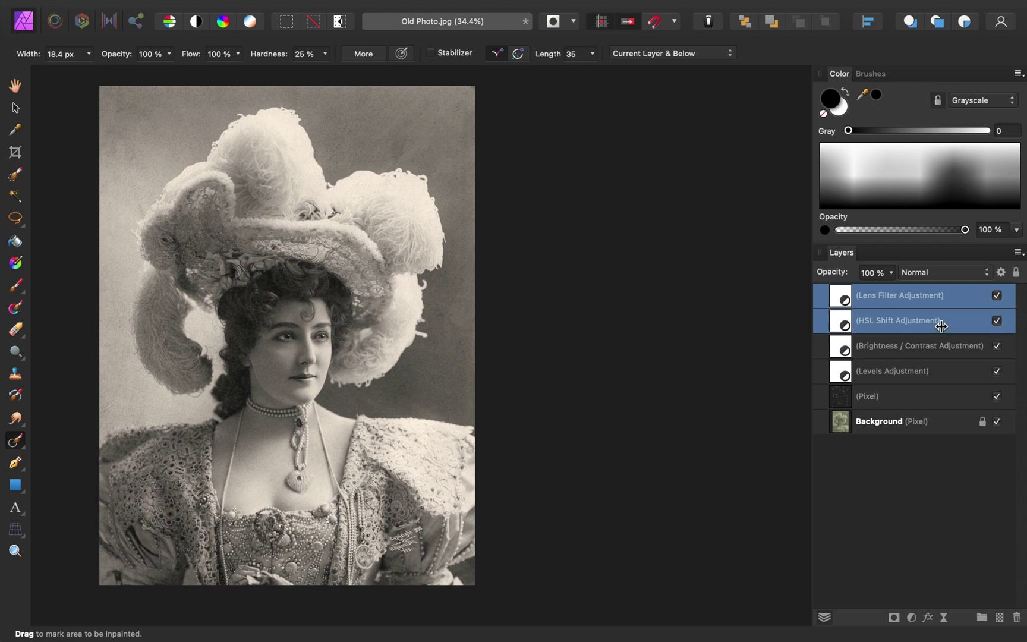
click(995, 323)
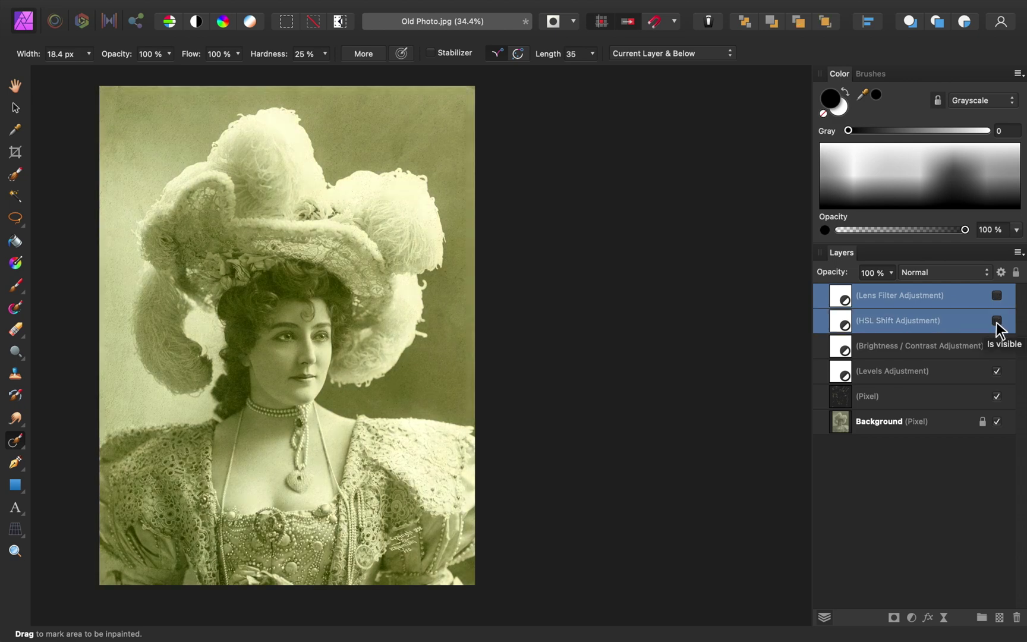
click(996, 321)
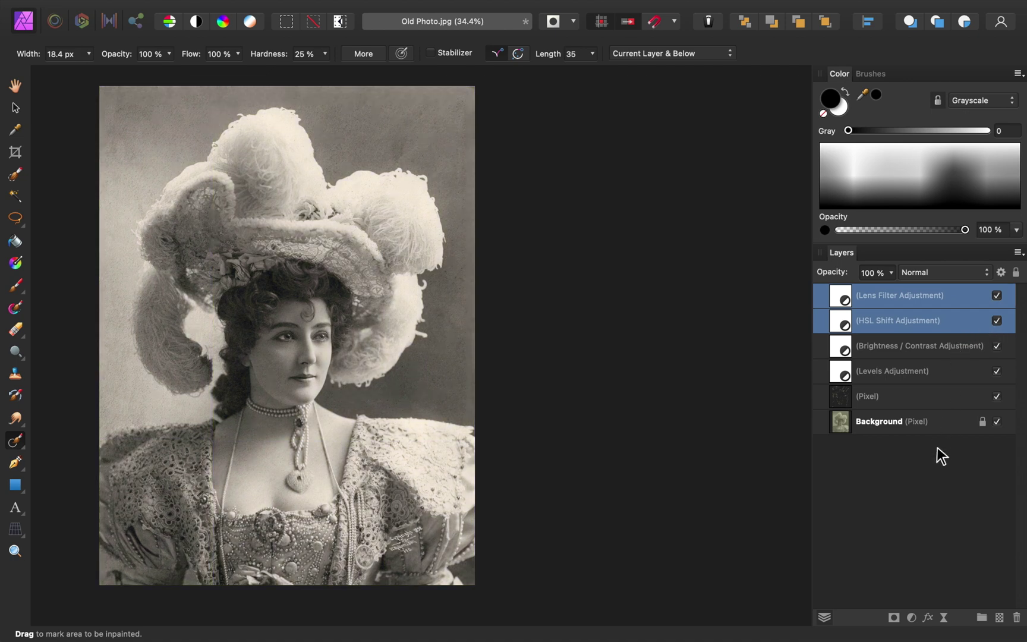
click(929, 513)
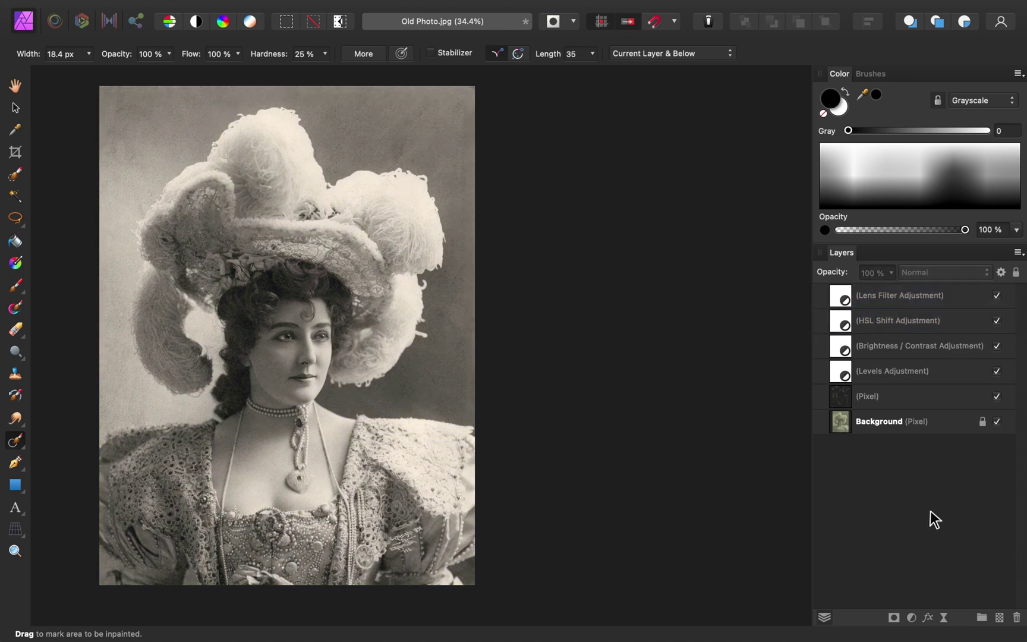